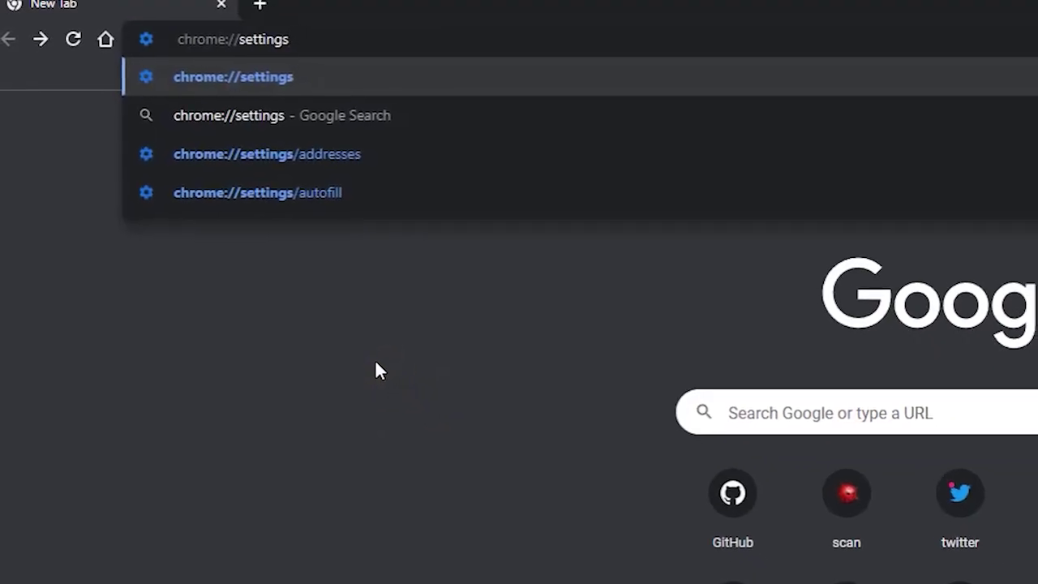
Load chrome://about to show the List of Chrome URLs page.
key("Return")
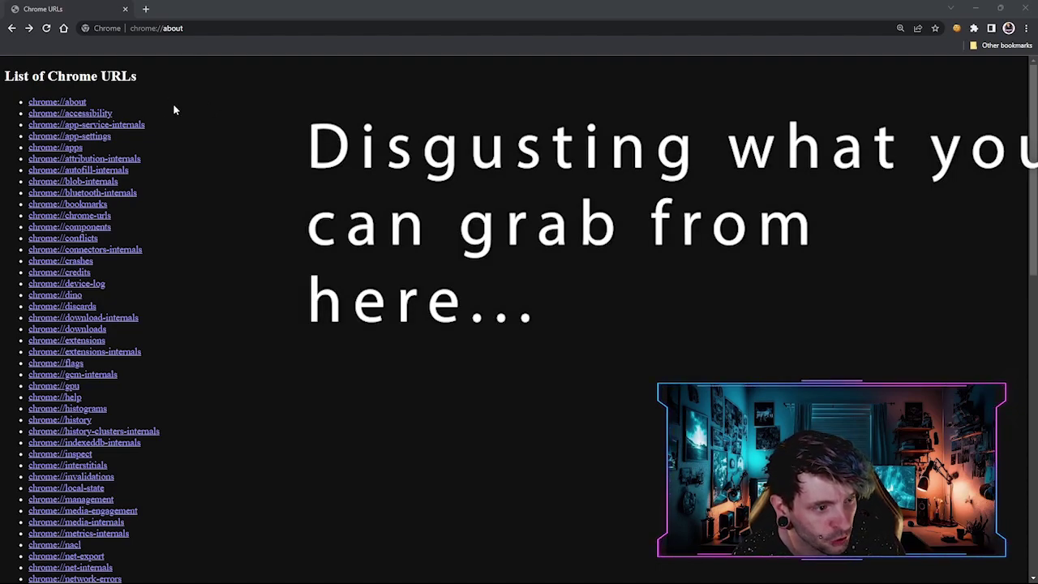
Scroll down the chrome://about page to the For Debug URLs, such as chrome://crash and chrome://hang.
scroll(176, 146, "down", 2)
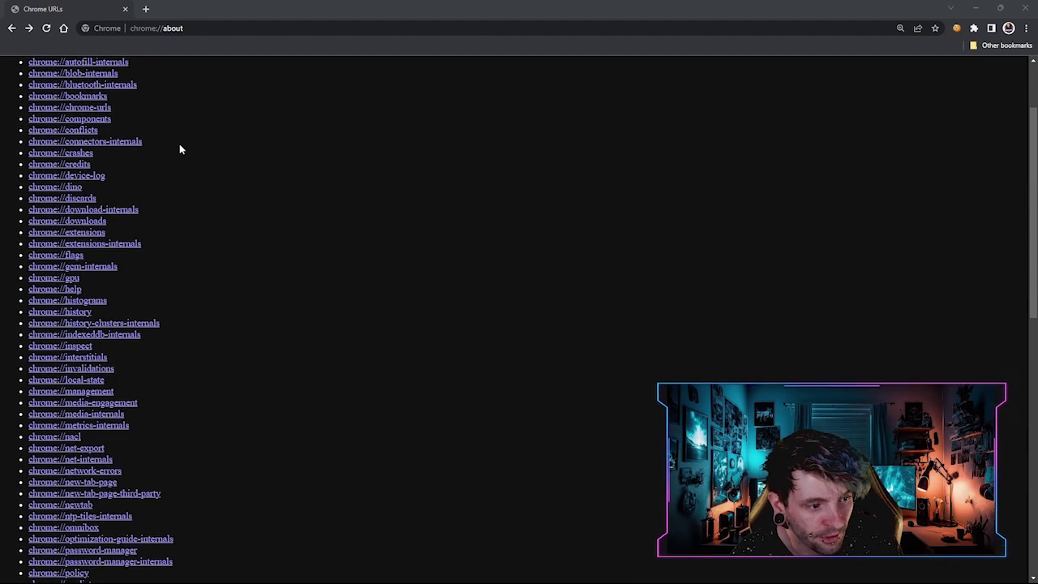
scroll(180, 149, "down", 4)
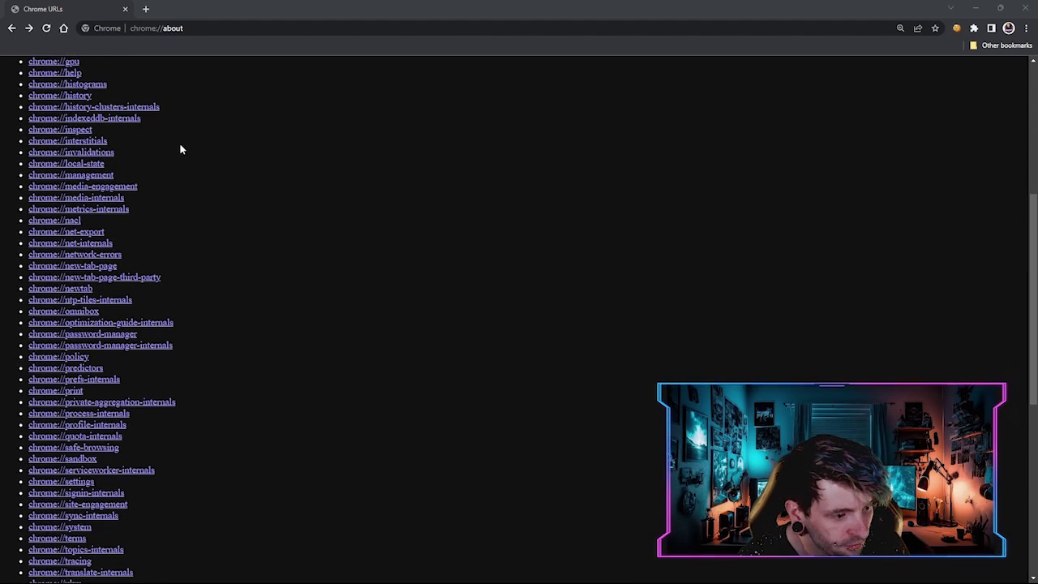
scroll(180, 149, "down", 2)
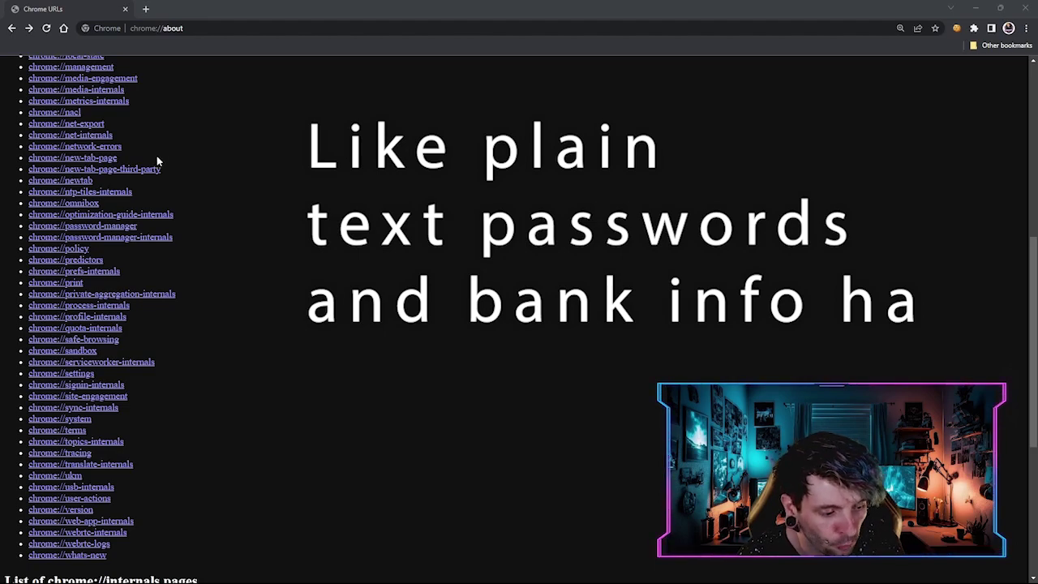
scroll(154, 165, "down", 6)
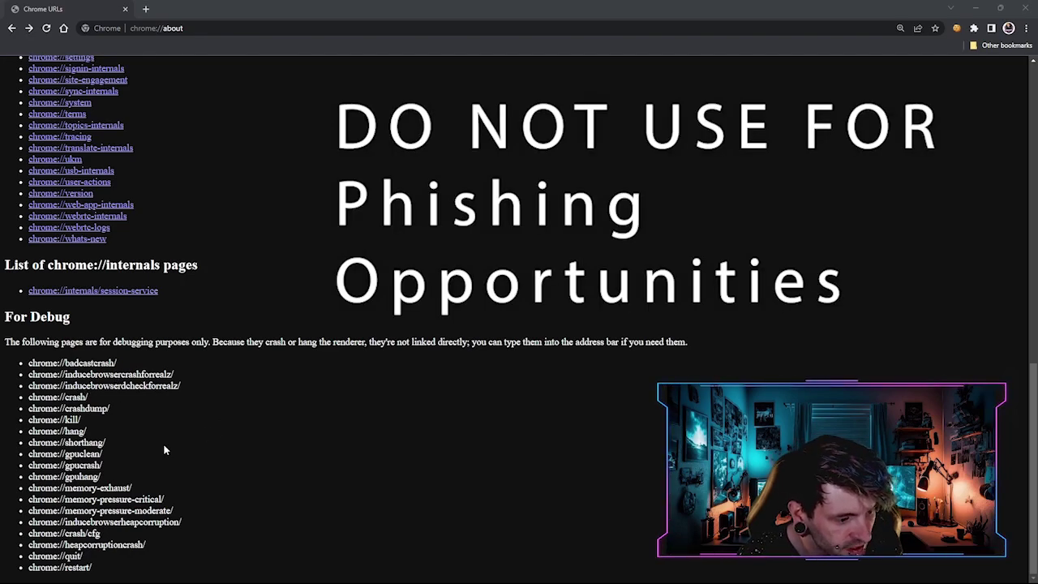
Copy chrome://hang/ from the debug list into the address bar and load it.
left_click(86, 432)
right_click(43, 430)
left_click(64, 441)
left_click(207, 33)
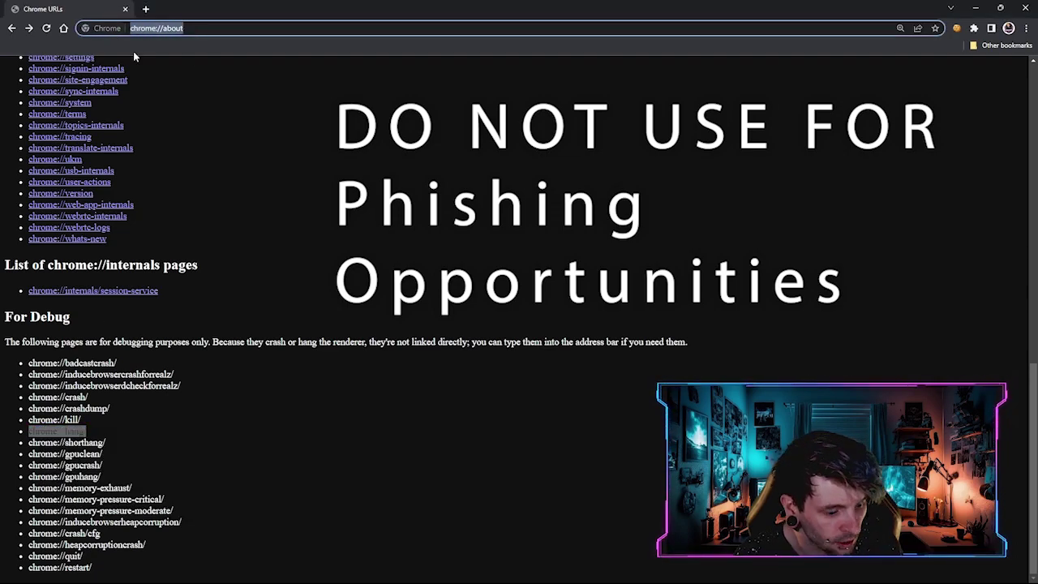
key("ctrl+v")
key("Return")
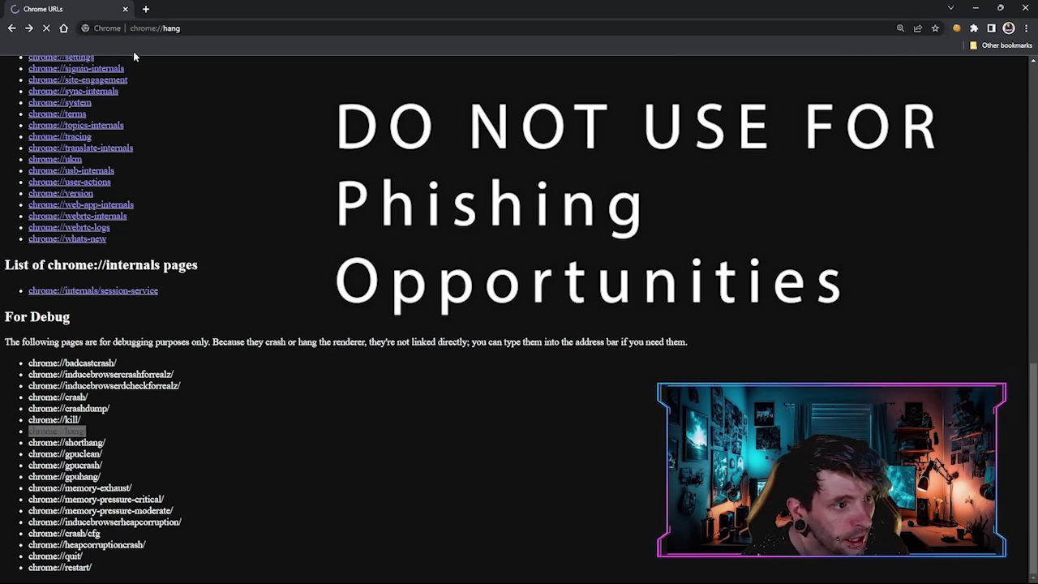
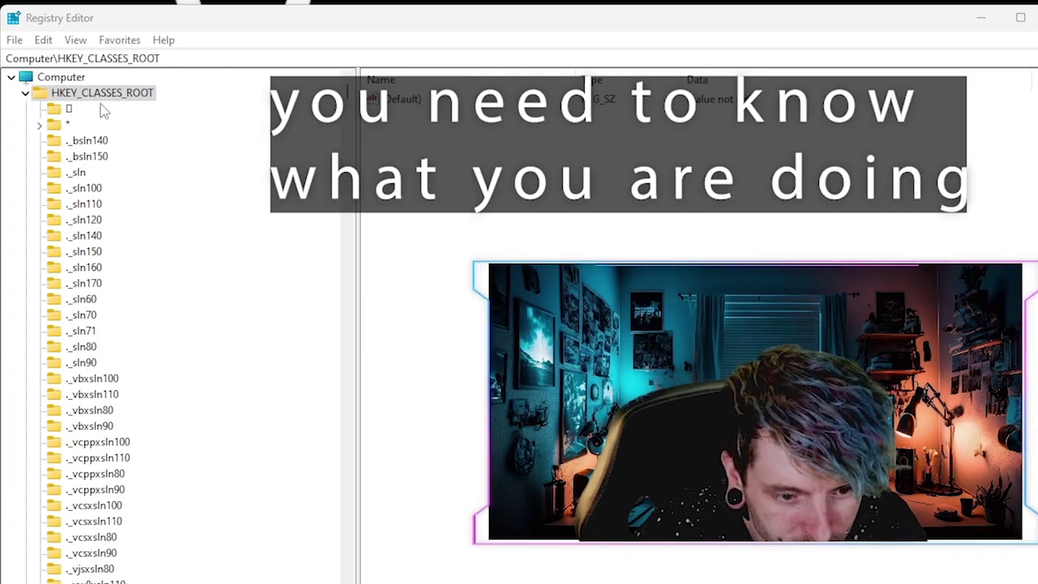
Select HKEY_CLASSES_ROOT\ps to view its (Default) 'URL:ps Protocol' and URL Protocol values.
right_click(119, 98)
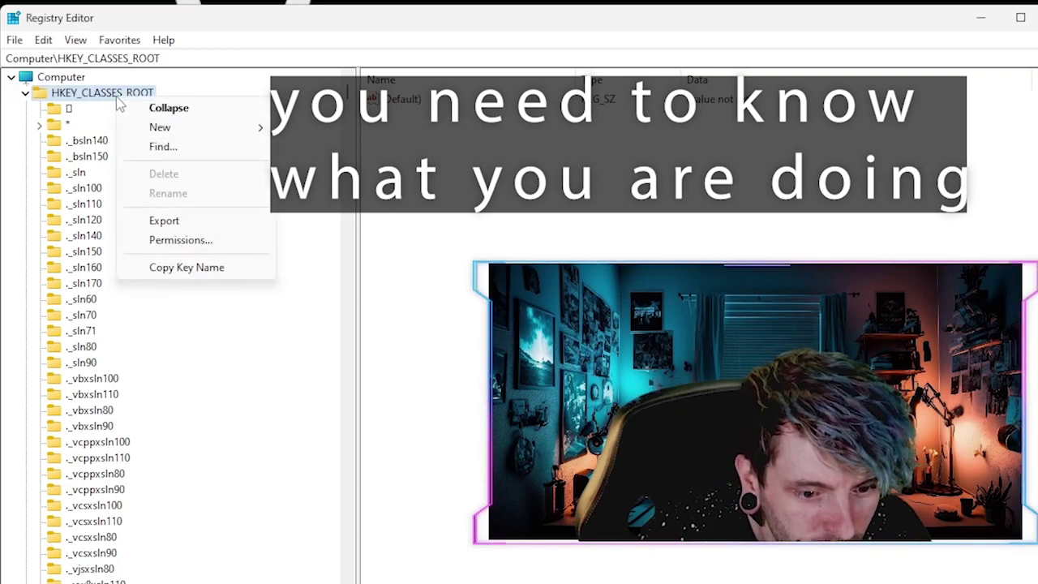
mouse_move(208, 130)
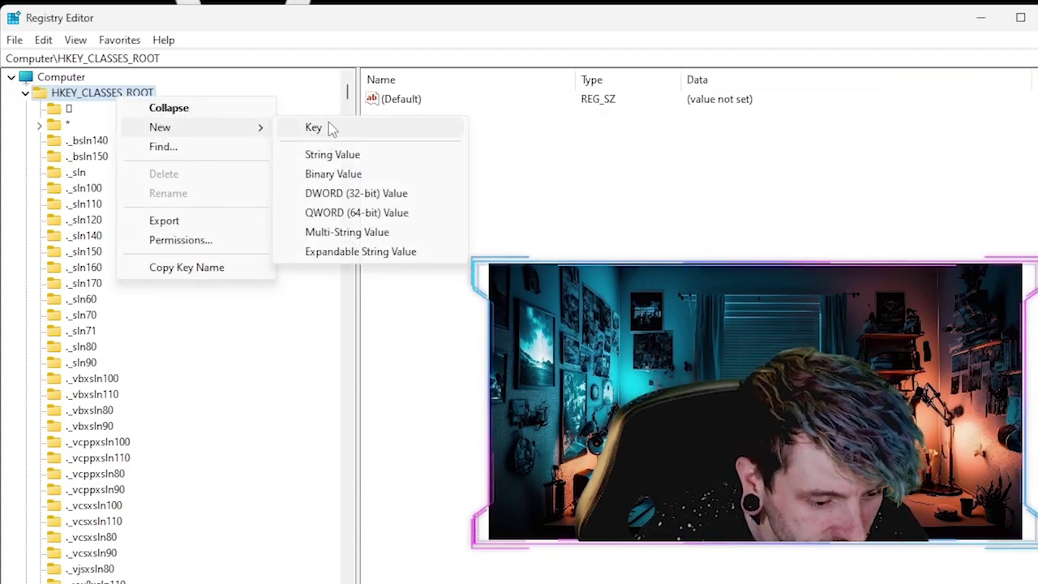
left_click(525, 186)
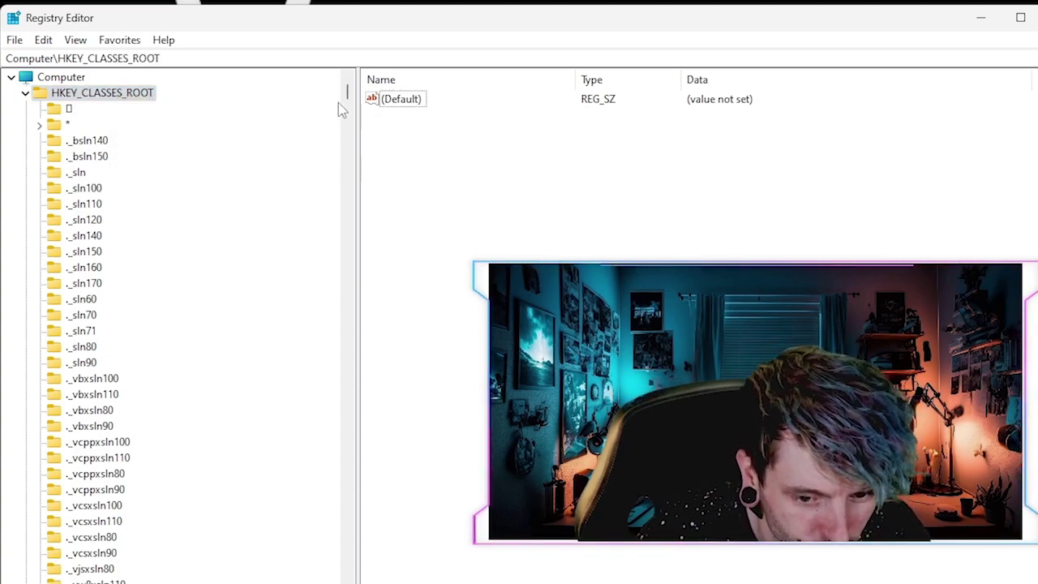
left_click_drag(347, 93, 366, 444)
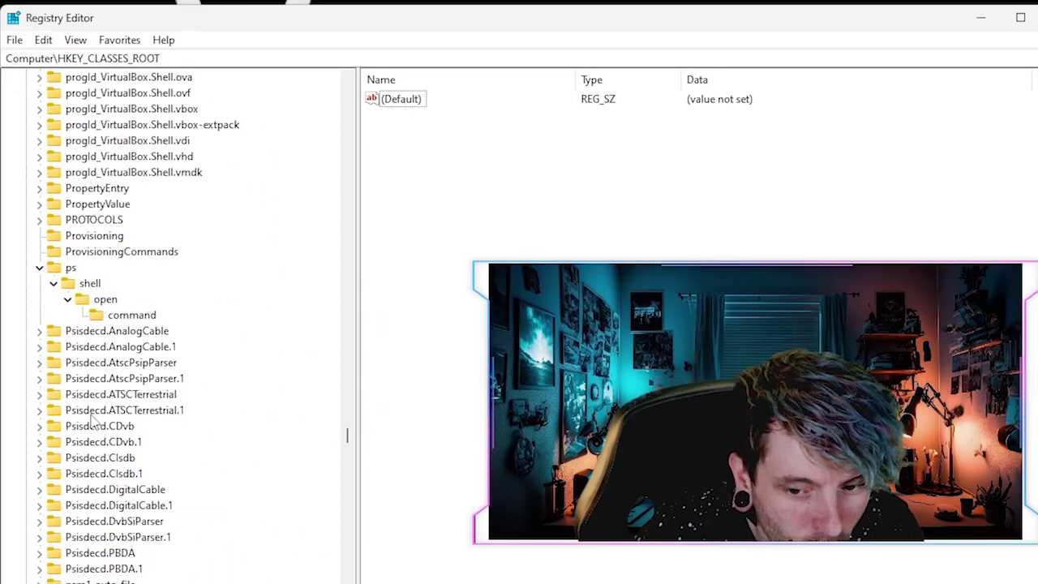
left_click(71, 268)
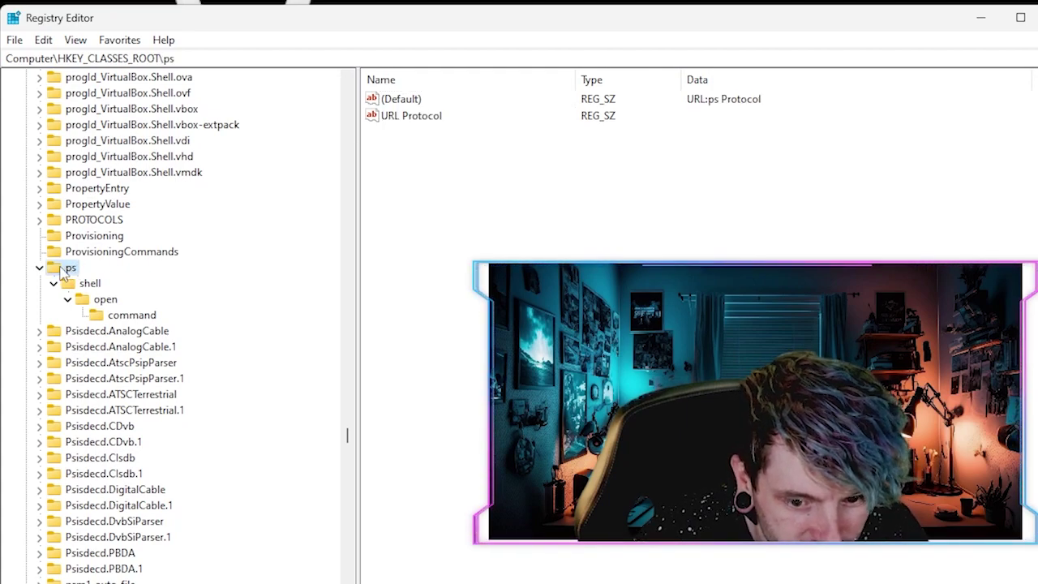
left_click(399, 101)
double_click(398, 100)
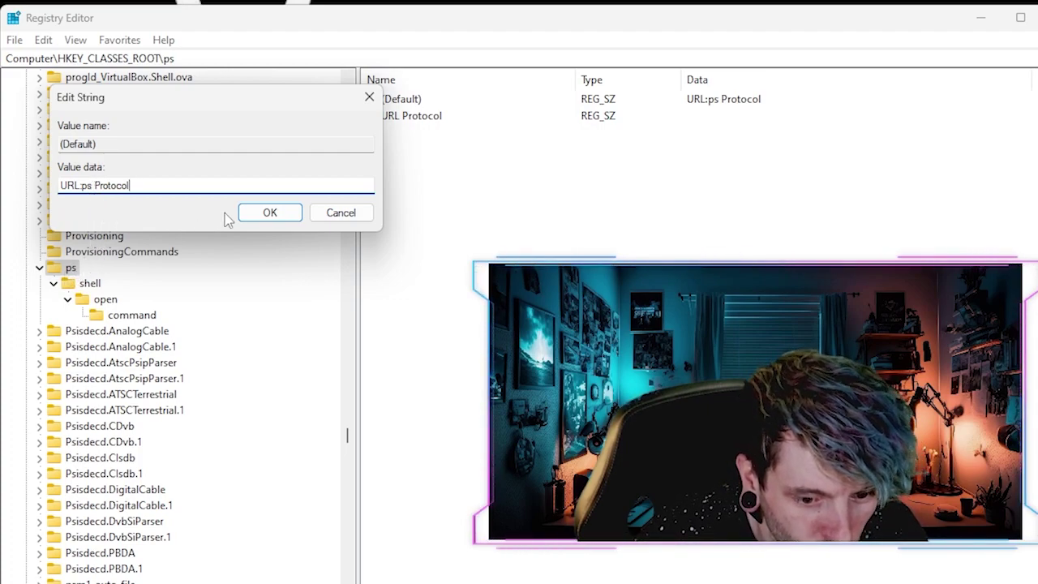
left_click(270, 213)
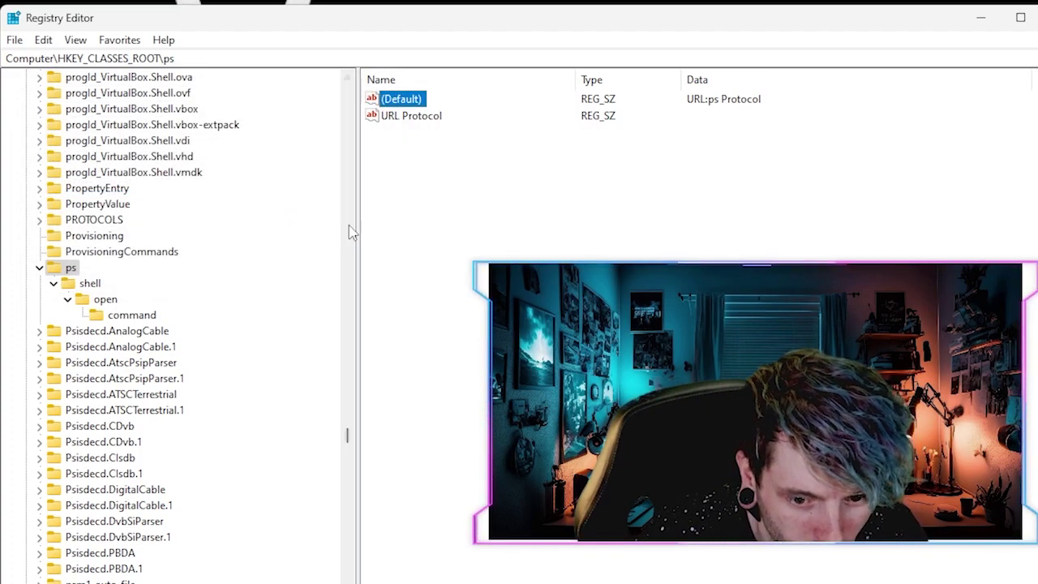
right_click(421, 167)
mouse_move(519, 171)
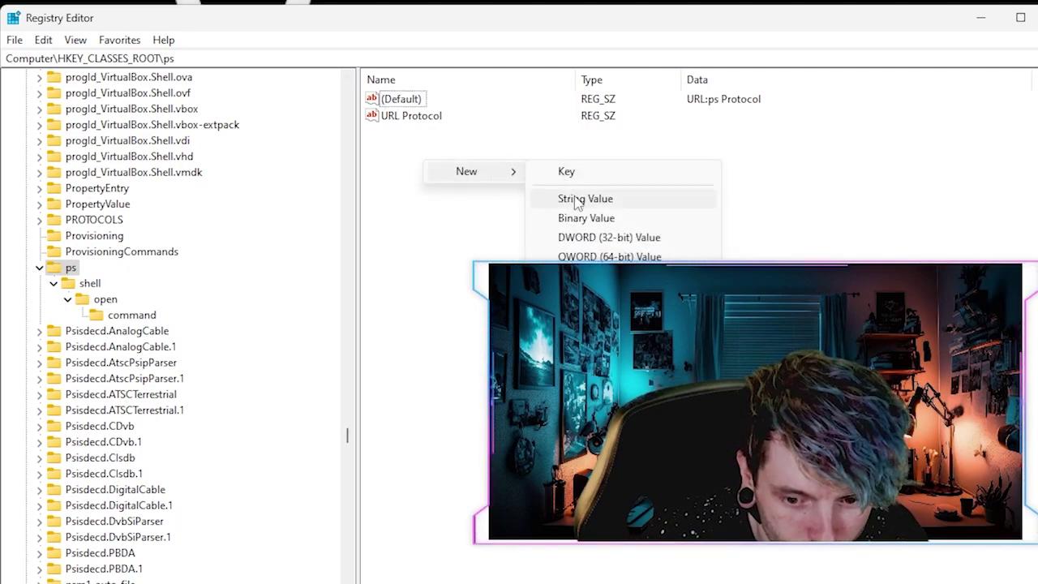
left_click(401, 154)
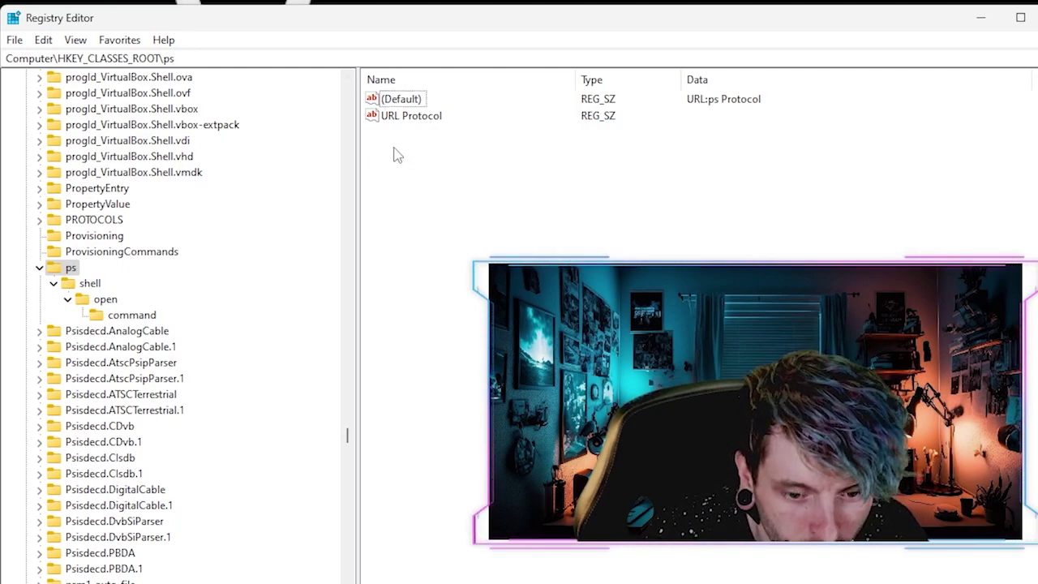
Drill into ps\shell\open\command to show the powershell.exe launch command in (Default).
left_click(87, 284)
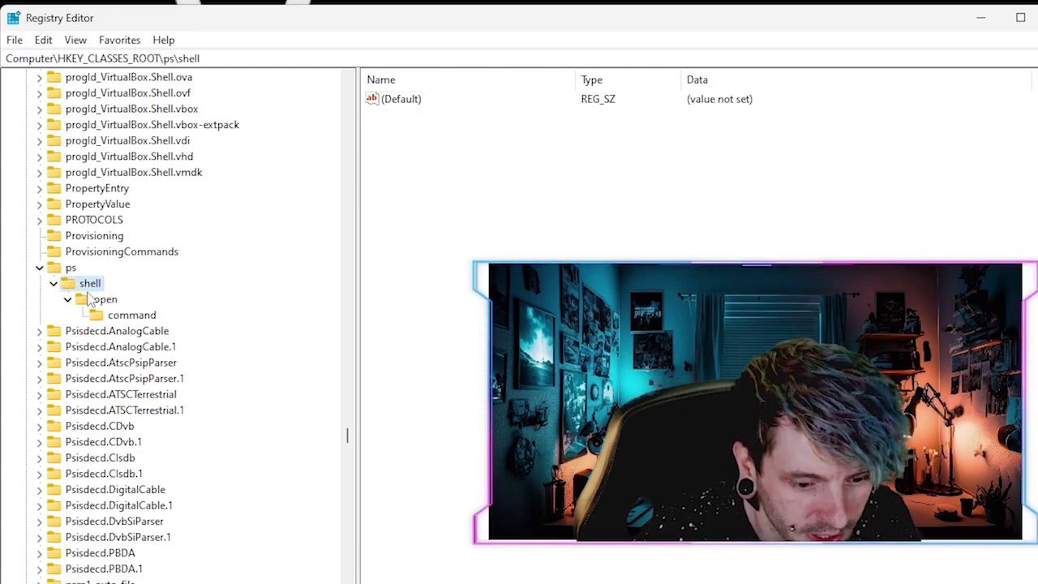
left_click(99, 300)
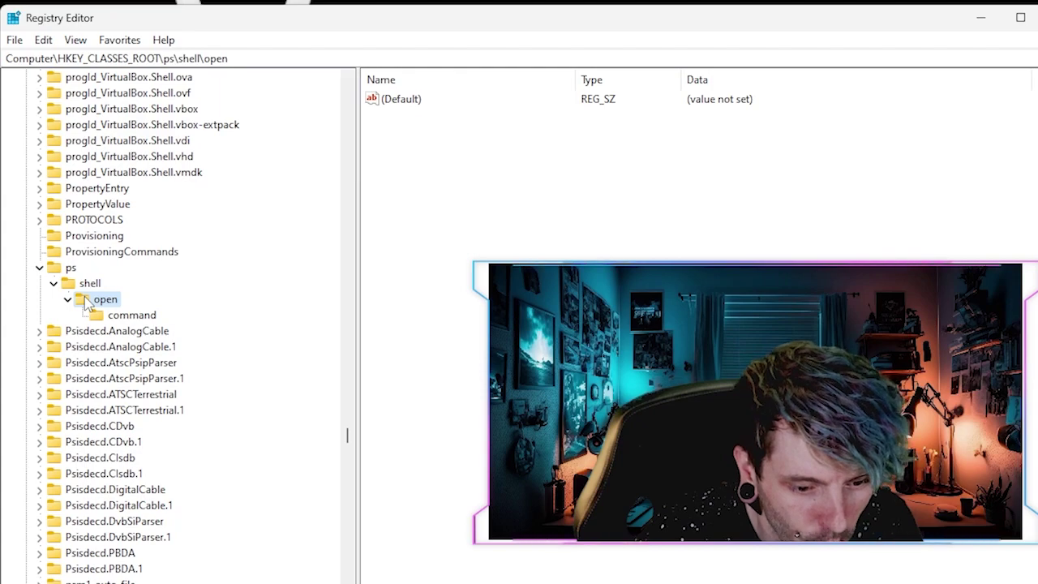
left_click(121, 315)
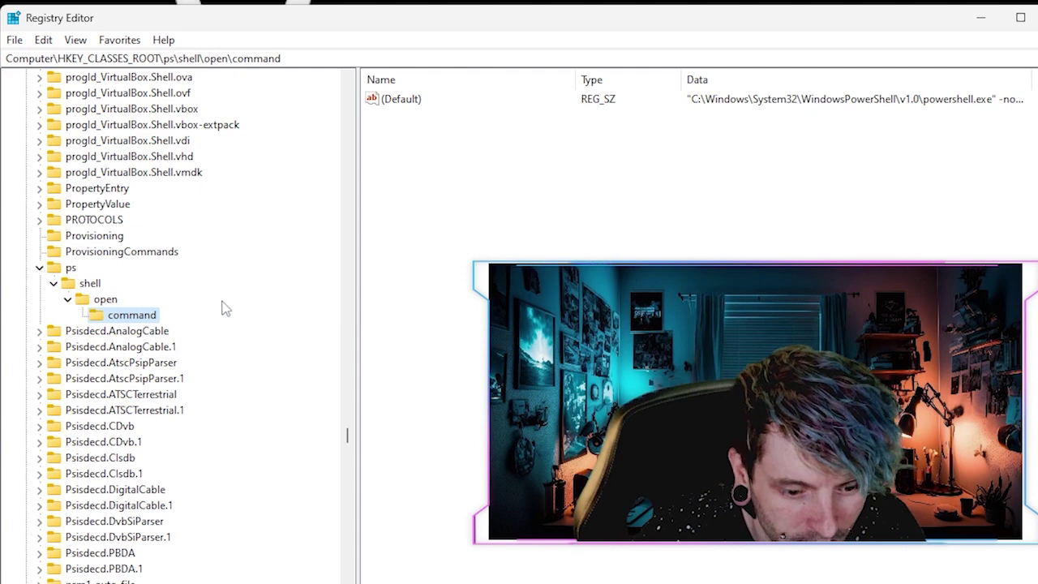
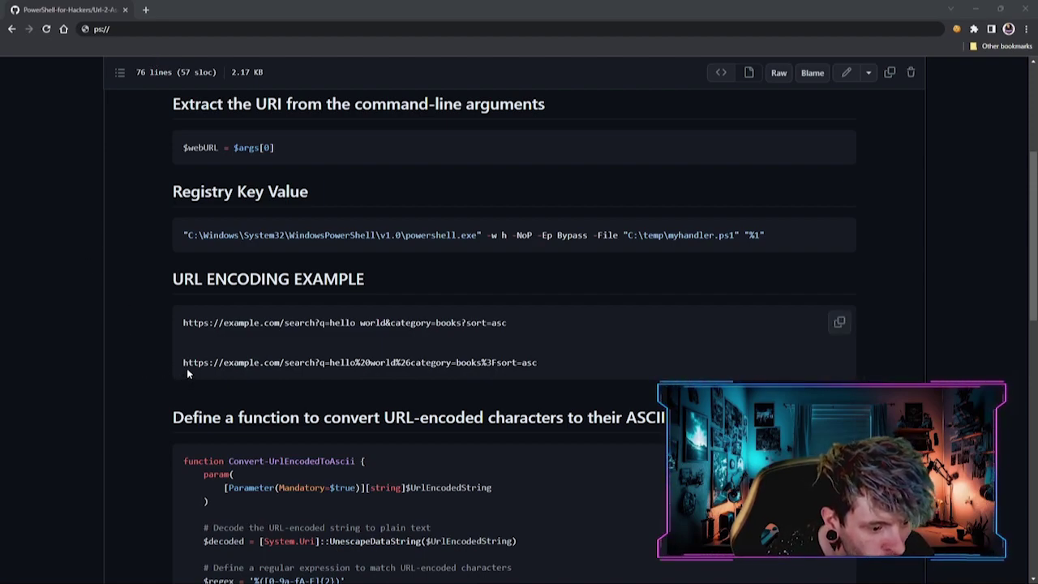
Briefly highlight the URL-encoded example address, then scroll down through the script.
left_click_drag(187, 364, 538, 361)
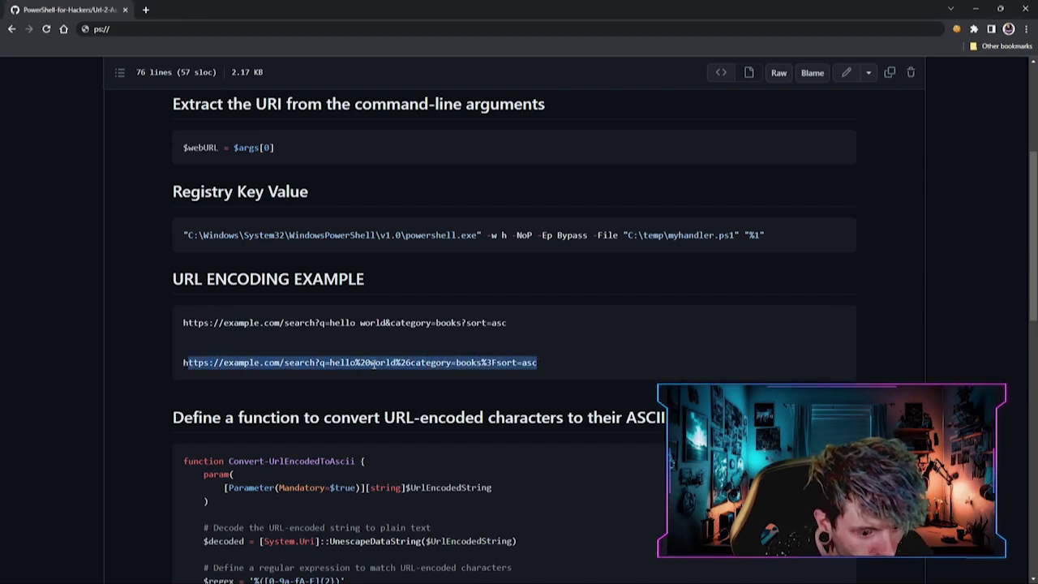
left_click(373, 365)
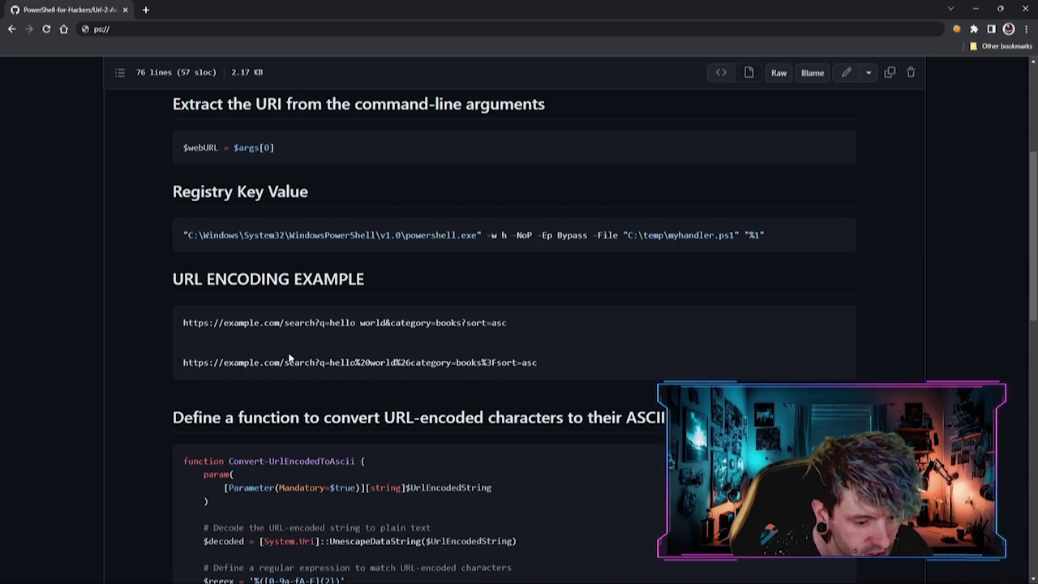
scroll(88, 386, "down", 3)
scroll(139, 324, "down", 2)
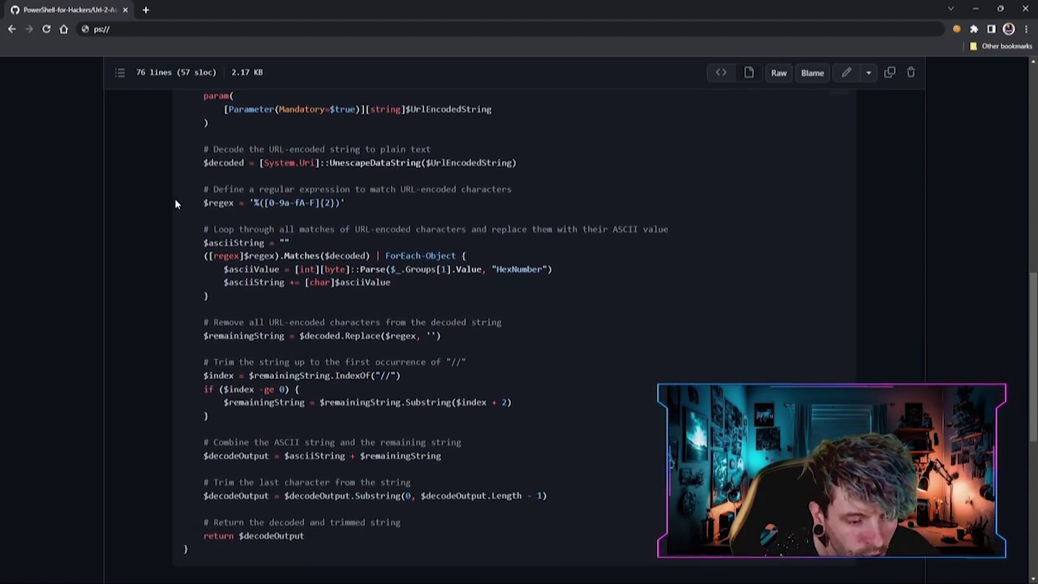
Shrink the launched PowerShell window to reveal the Hacker Button page while progress runs.
scroll(175, 204, "up", 3)
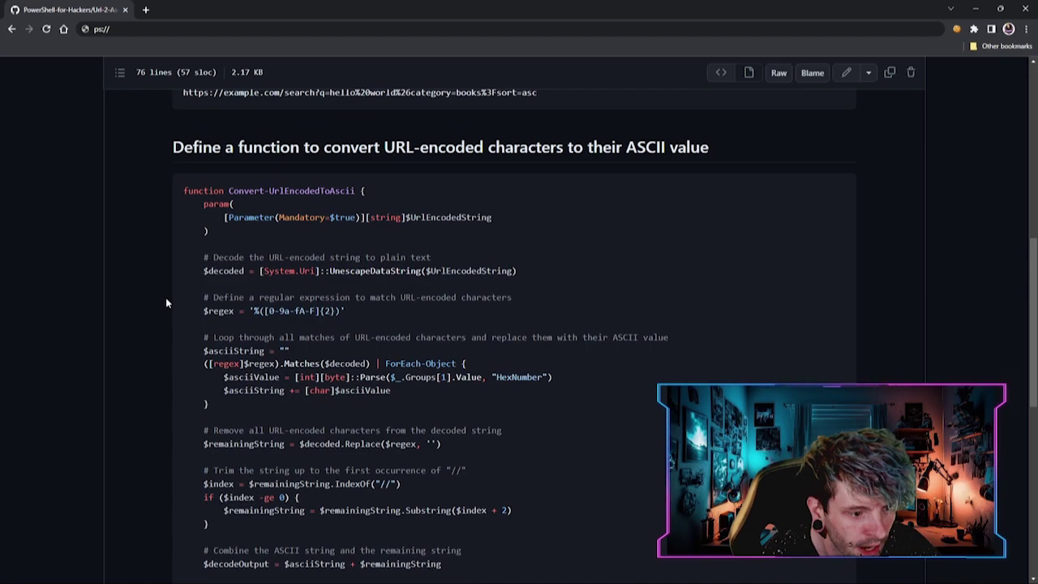
scroll(167, 303, "up", 2)
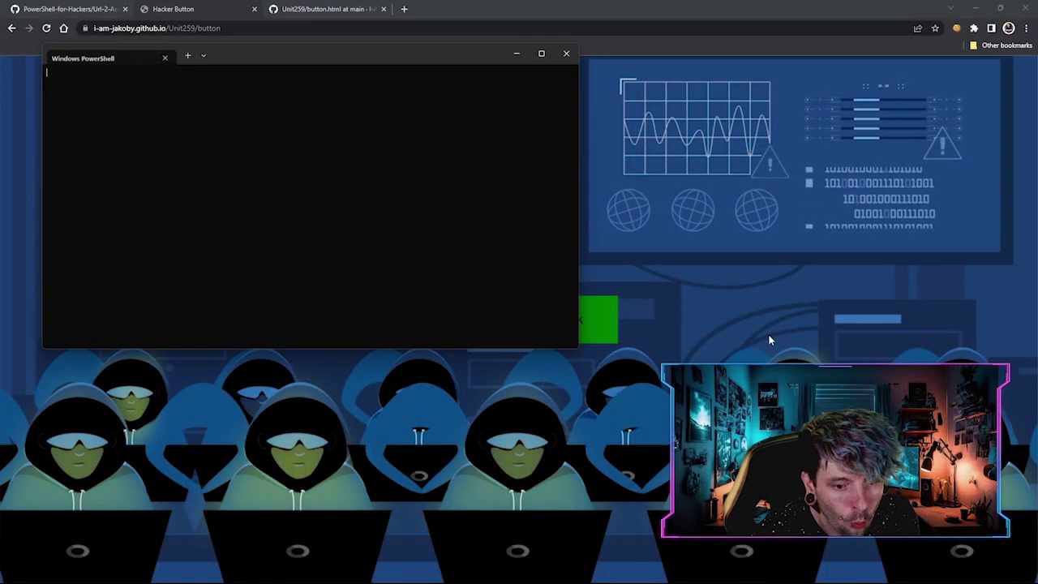
left_click_drag(575, 348, 497, 329)
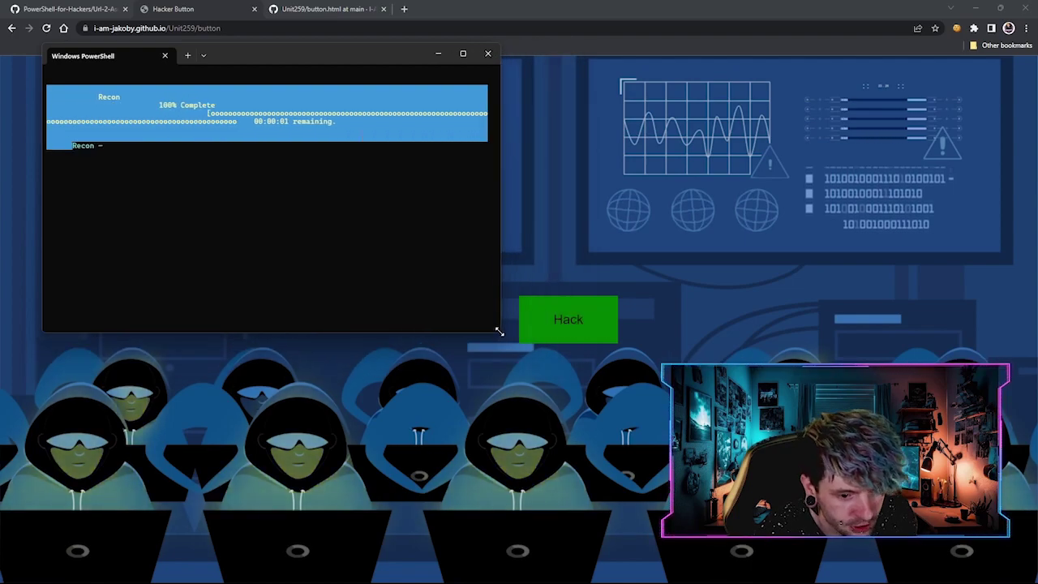
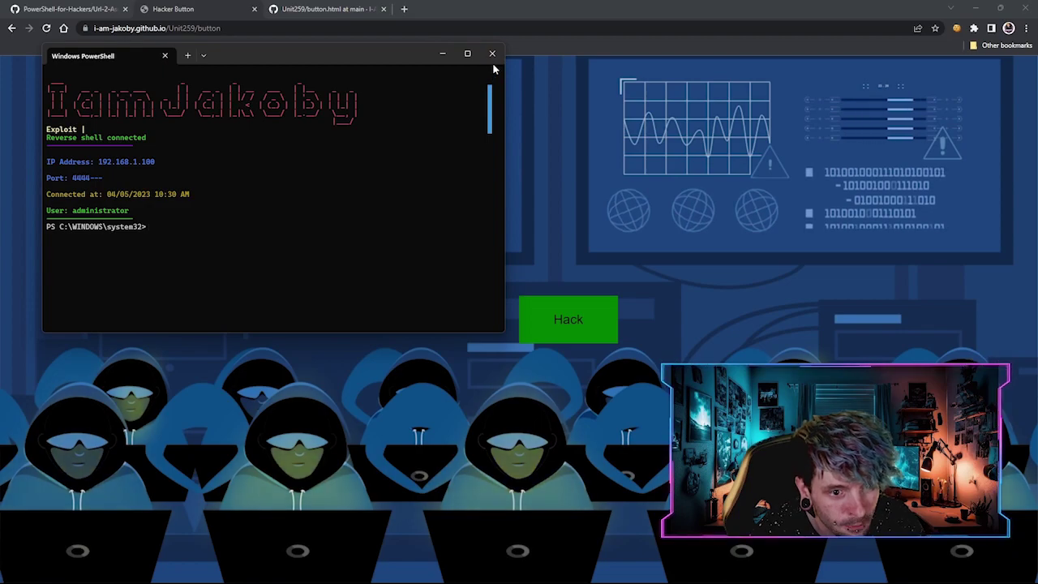
Close the reverse-shell Windows PowerShell window.
left_click(491, 54)
Bring up the button.html source on GitHub and scroll through it.
left_click(325, 12)
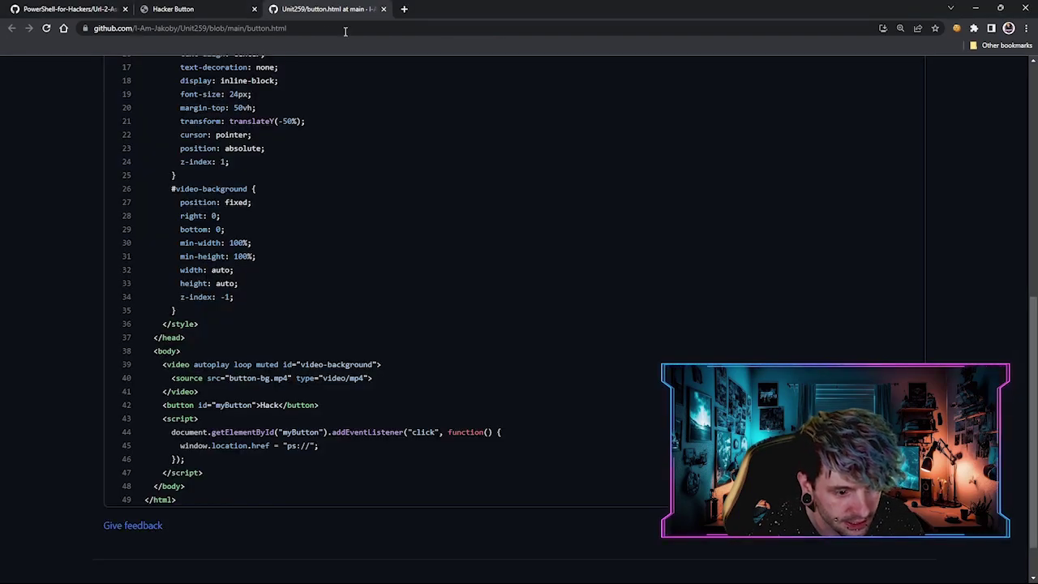
scroll(297, 299, "up", 5)
scroll(298, 296, "down", 5)
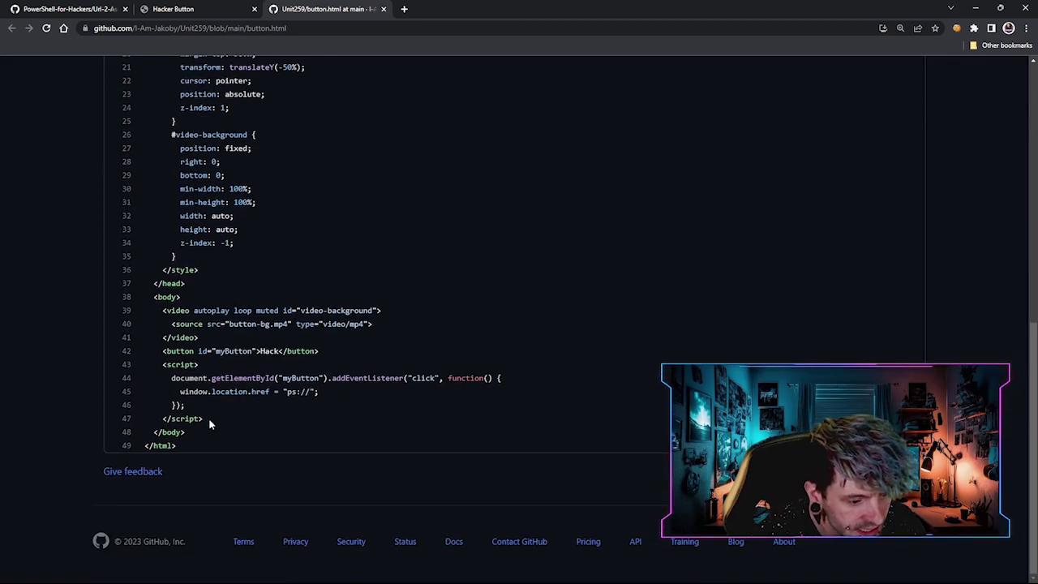
Highlight the lines 43–47 script block and its ps:// URL, then return to the Hacker Button page.
left_click_drag(209, 421, 144, 371)
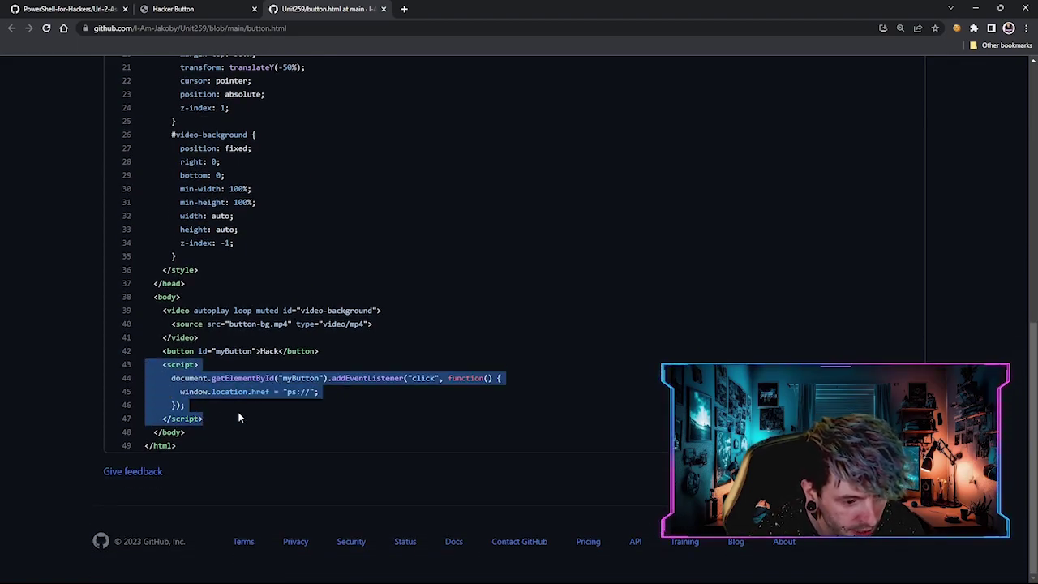
left_click(254, 407)
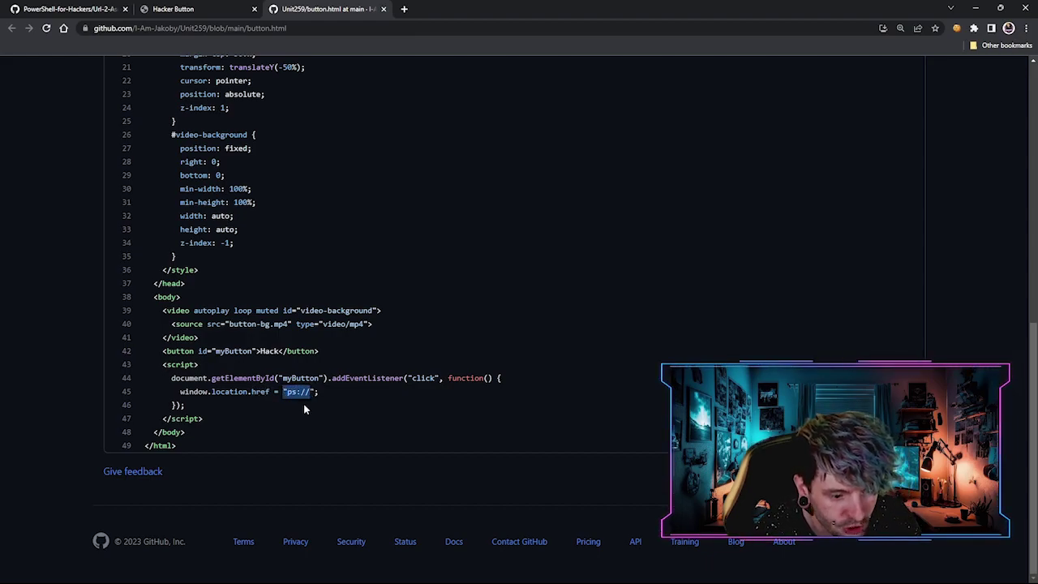
left_click(301, 409)
left_click(203, 9)
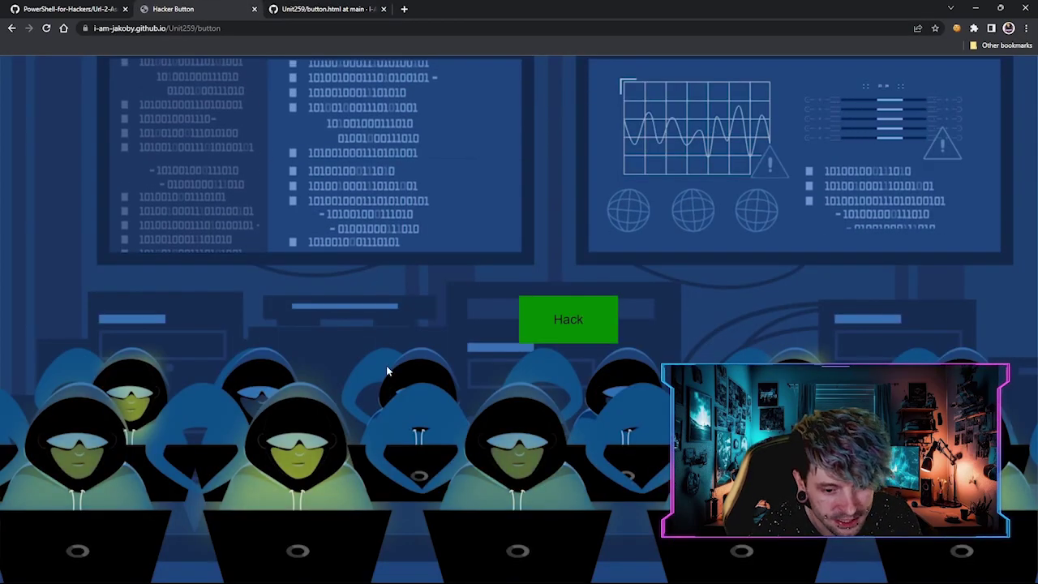